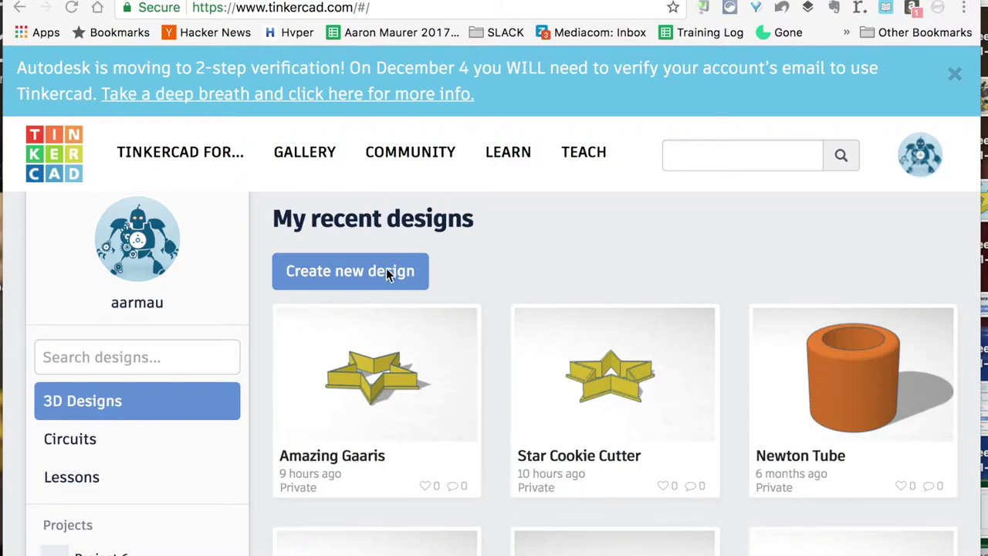
Step: Create a new blank design, which opens as 'Incredible Crift' with an empty workplane
click(365, 283)
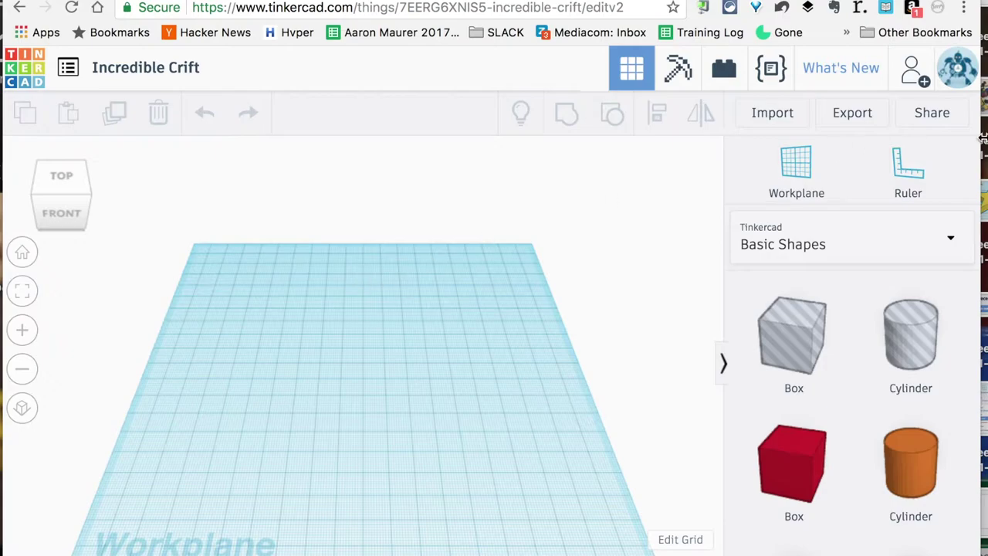
Step: Switch the shape library from Basic Shapes to Symbols and scroll down to the Star
scroll(862, 386, down, 12)
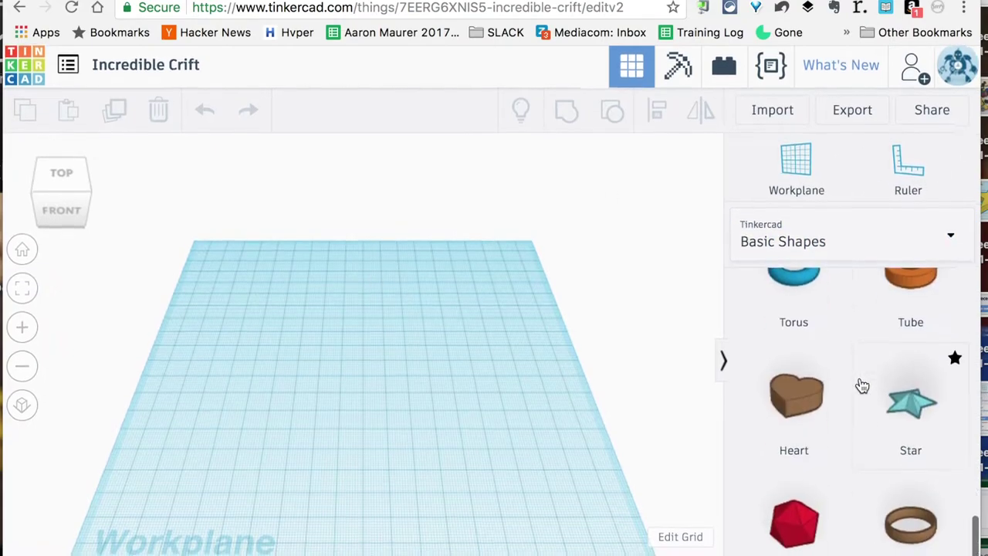
scroll(862, 386, up, 15)
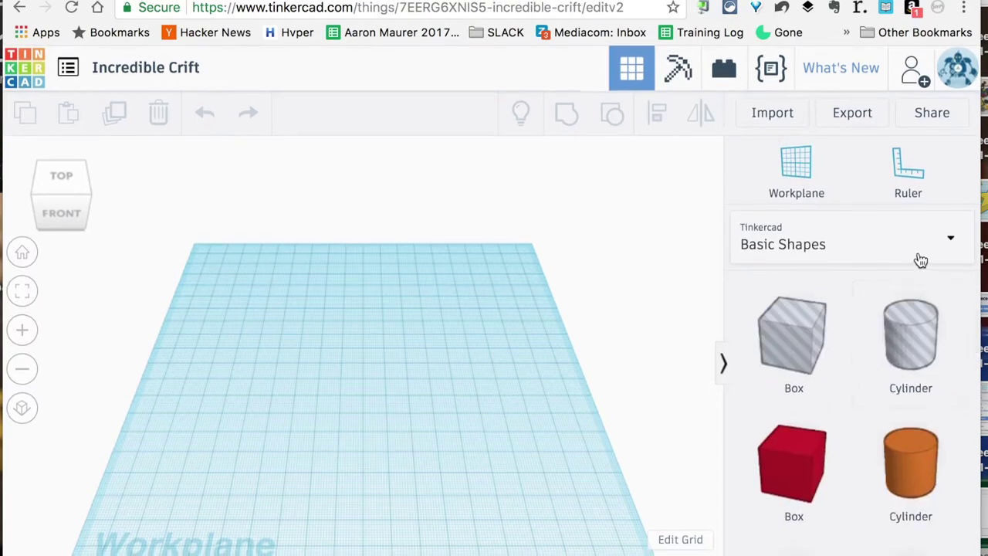
click(949, 239)
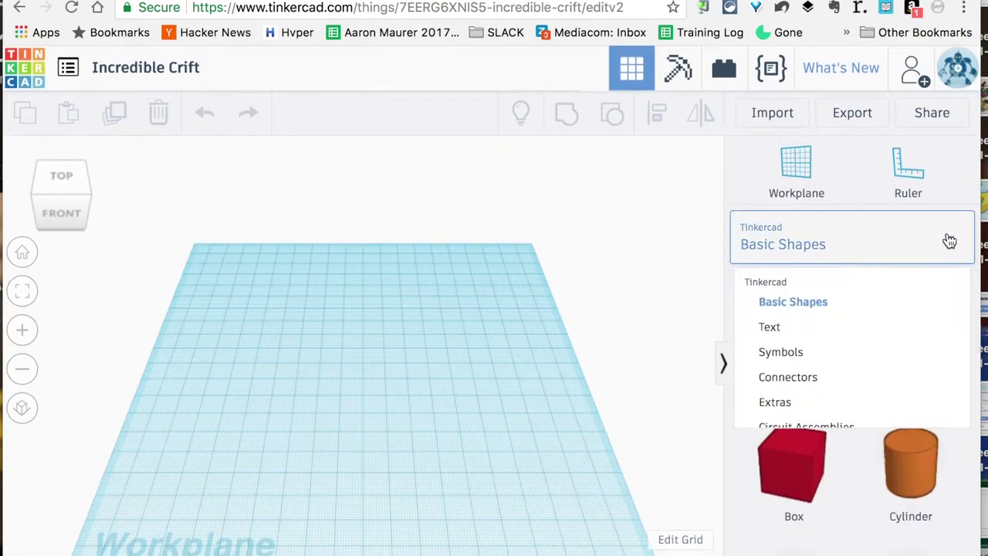
click(784, 361)
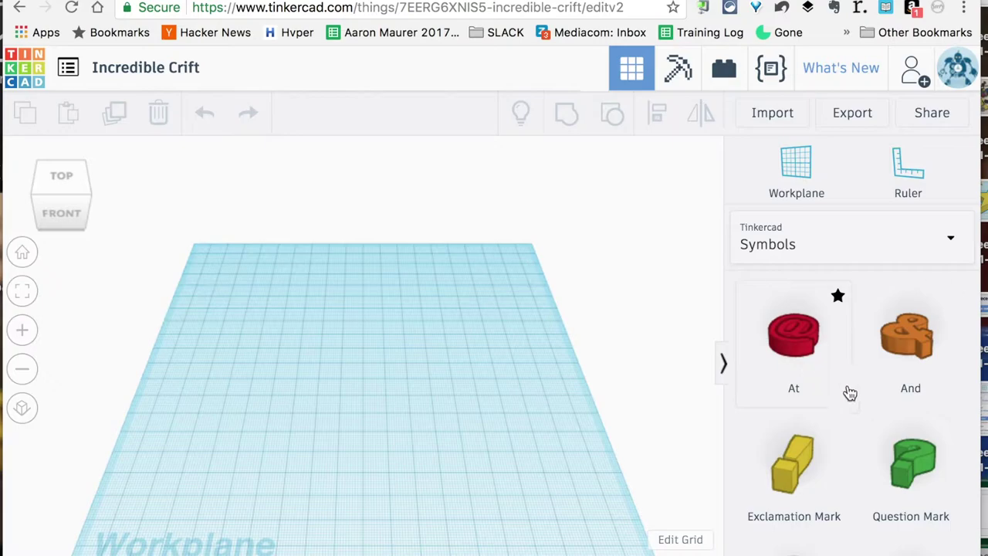
scroll(868, 426, down, 2)
scroll(868, 426, down, 3)
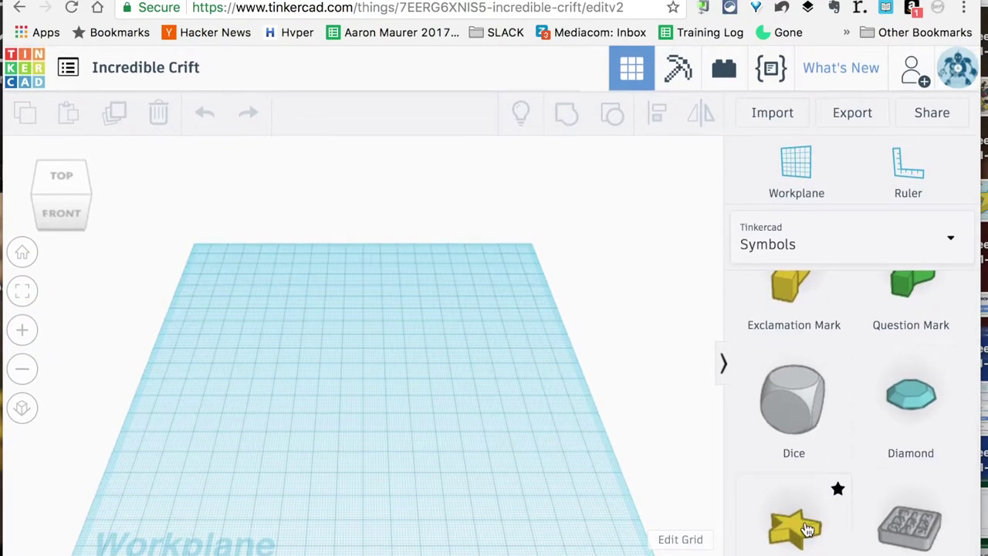
Step: Place a Star on the workplane, enlarge it to about 70 mm and move it toward the centre
drag(802, 533, 352, 389)
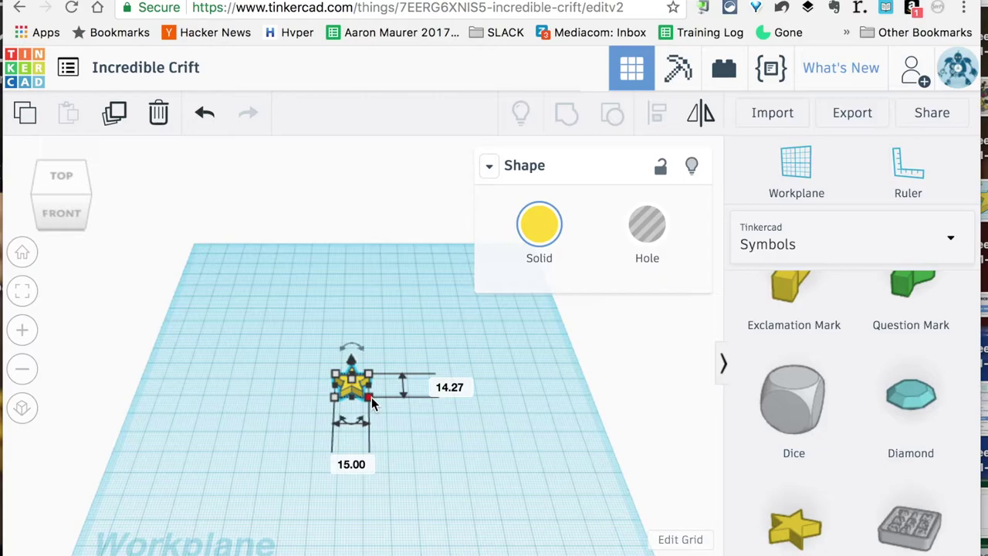
drag(371, 397, 479, 520)
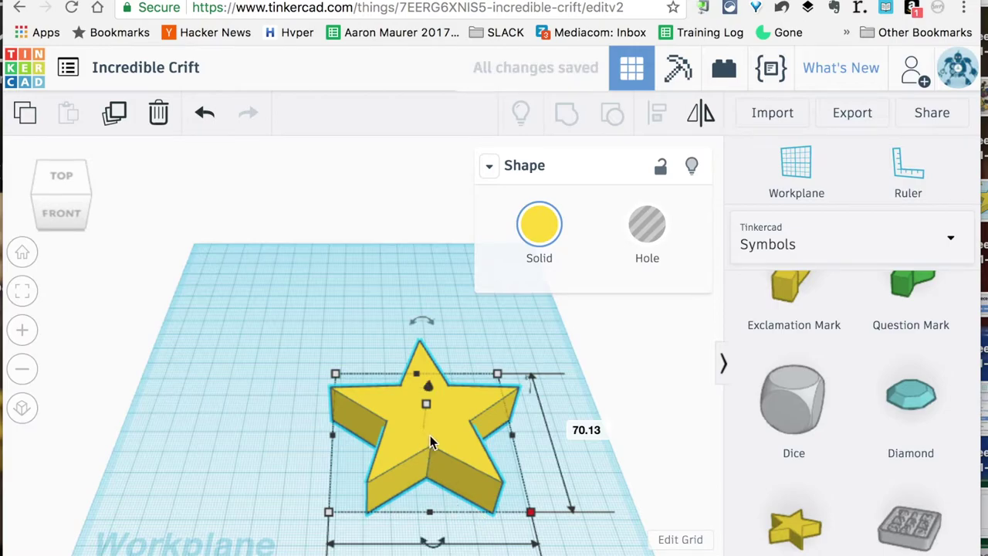
drag(430, 442, 369, 361)
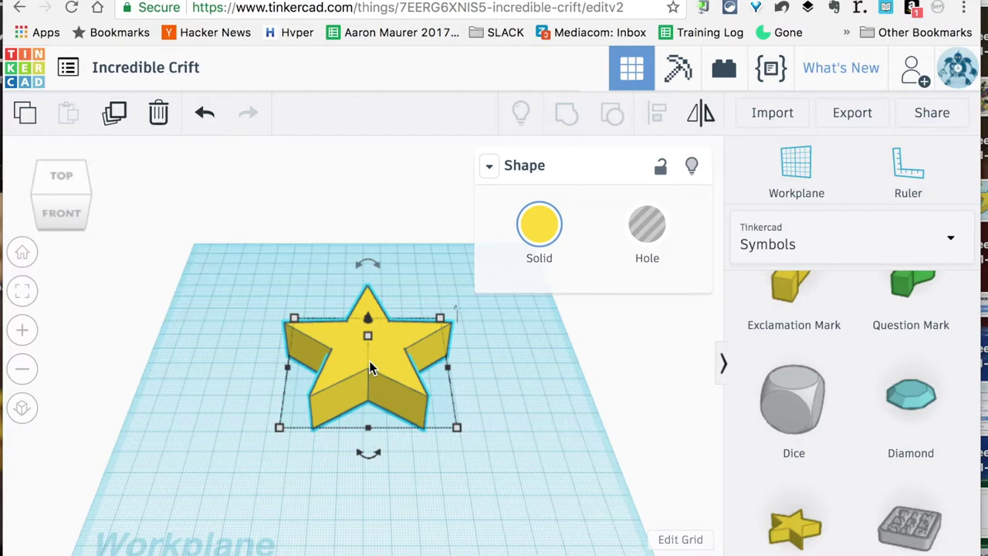
Step: Flatten the star to a height of 2 mm
mouse_move(367, 338)
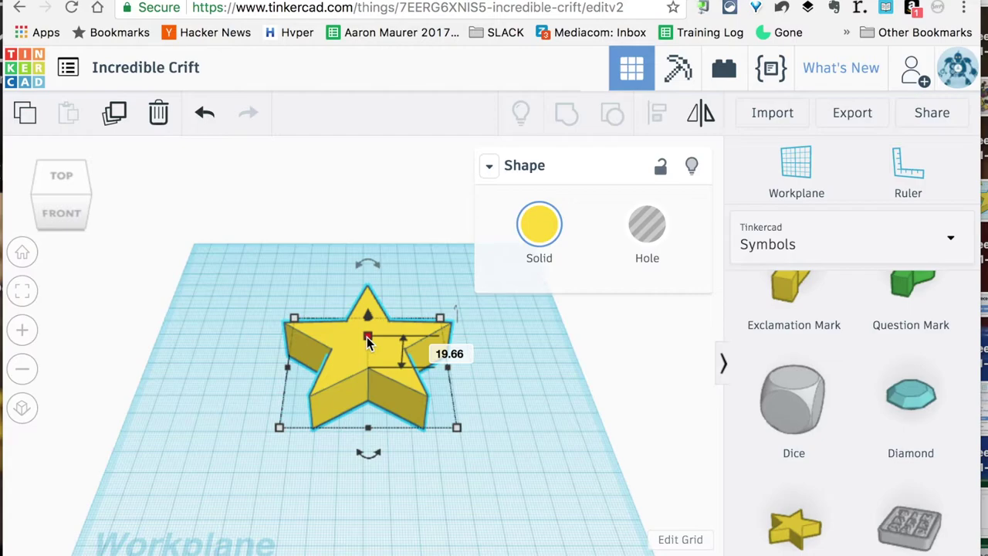
click(452, 353)
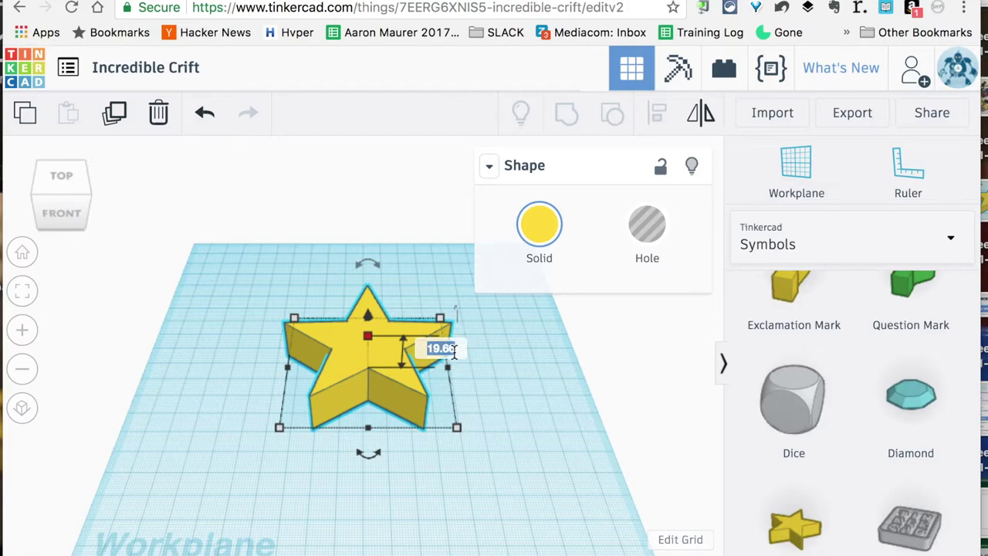
text(2)
key(Return)
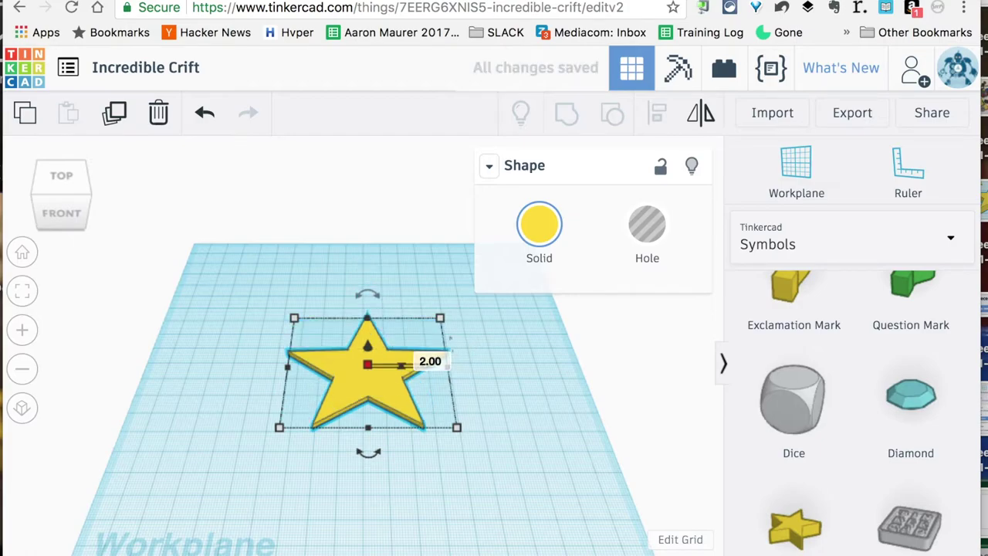
click(529, 397)
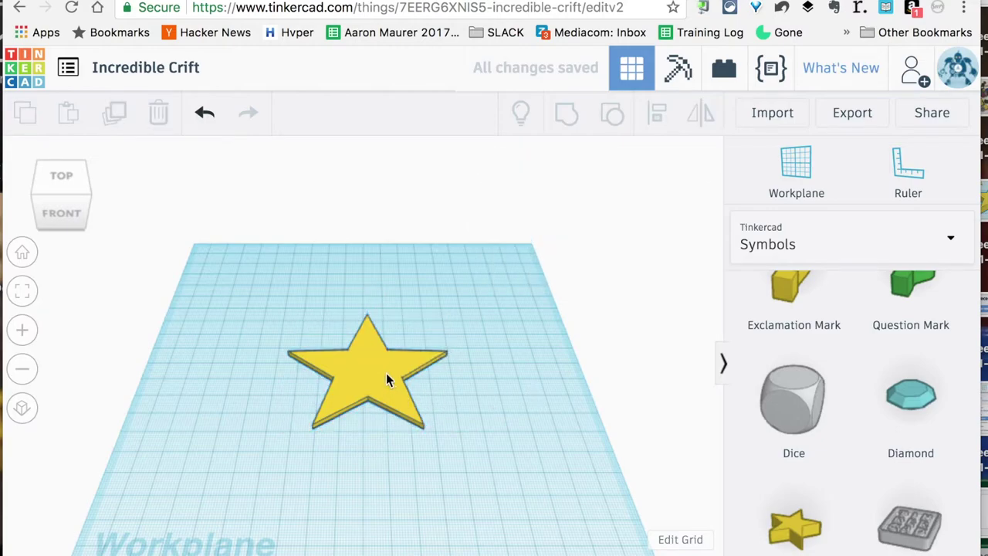
Step: Make two copies of the flat star and arrange all three in a triangle
drag(387, 375, 281, 367)
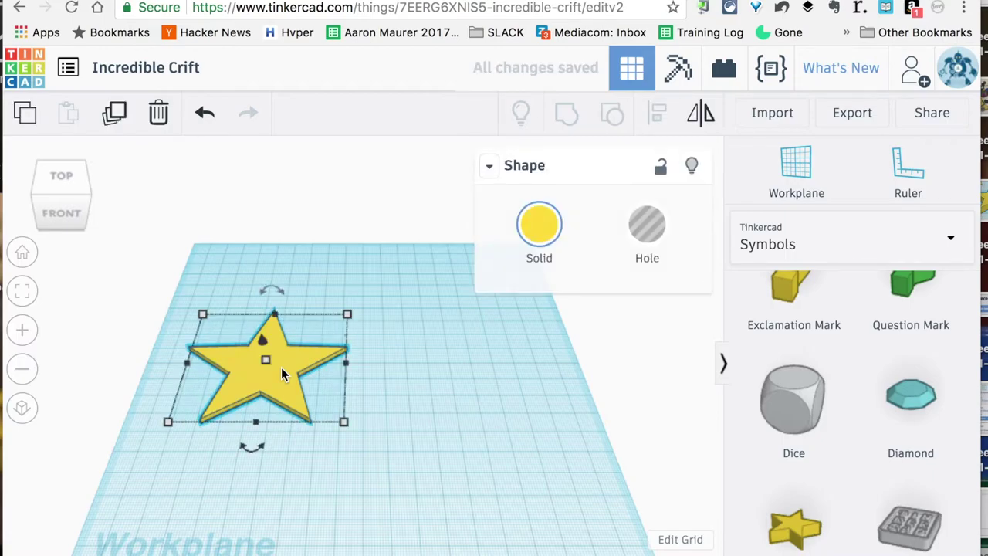
alt+drag(281, 367, 492, 370)
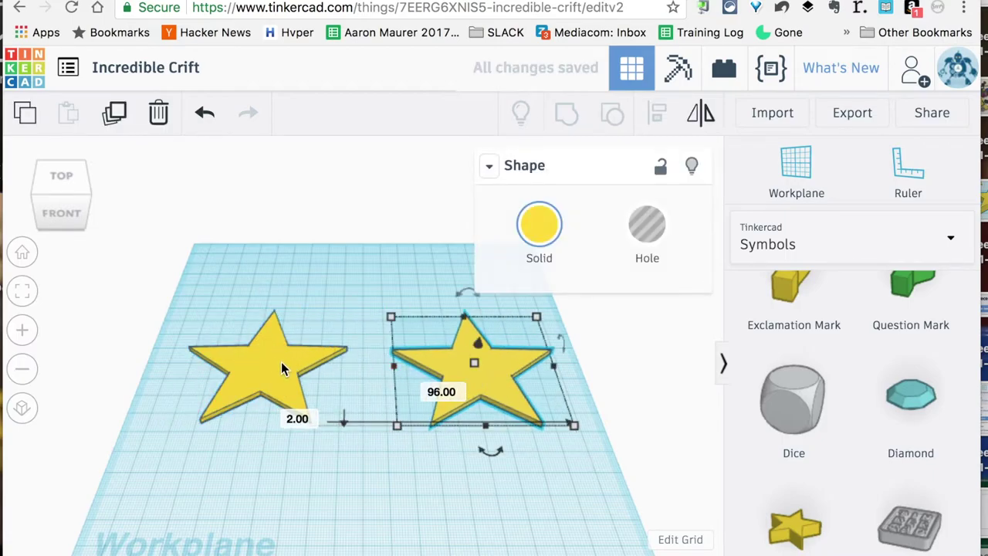
alt+drag(281, 362, 403, 474)
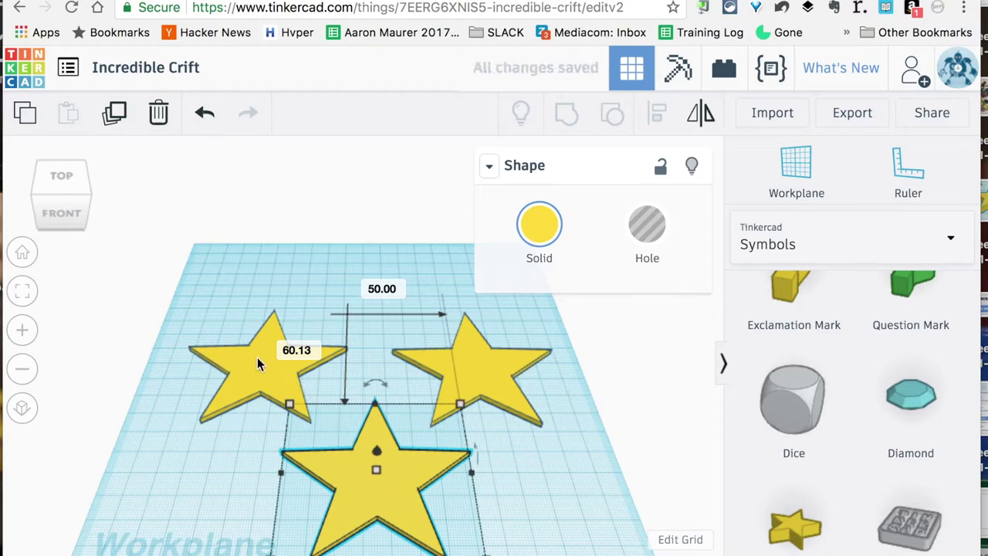
drag(257, 357, 253, 319)
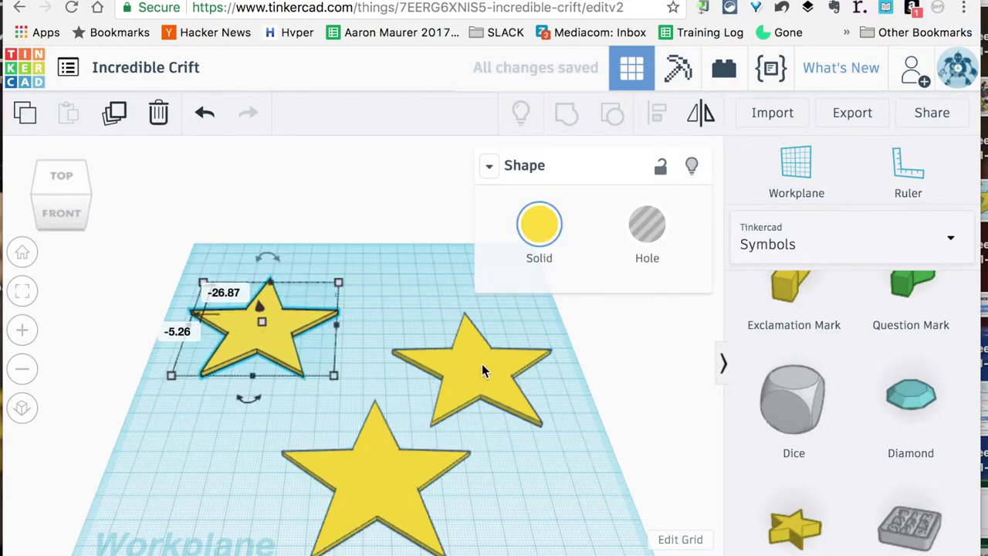
drag(482, 371, 472, 328)
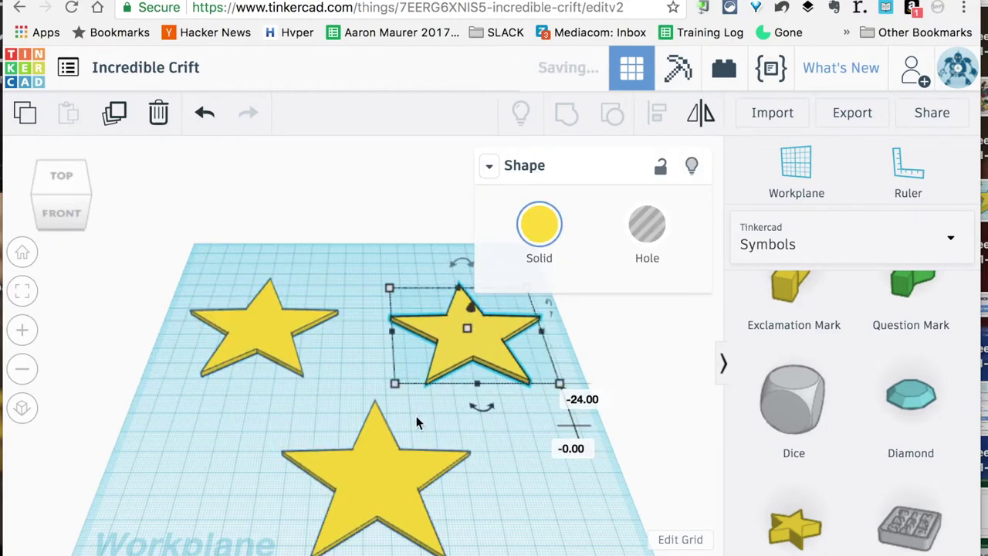
drag(373, 471, 364, 455)
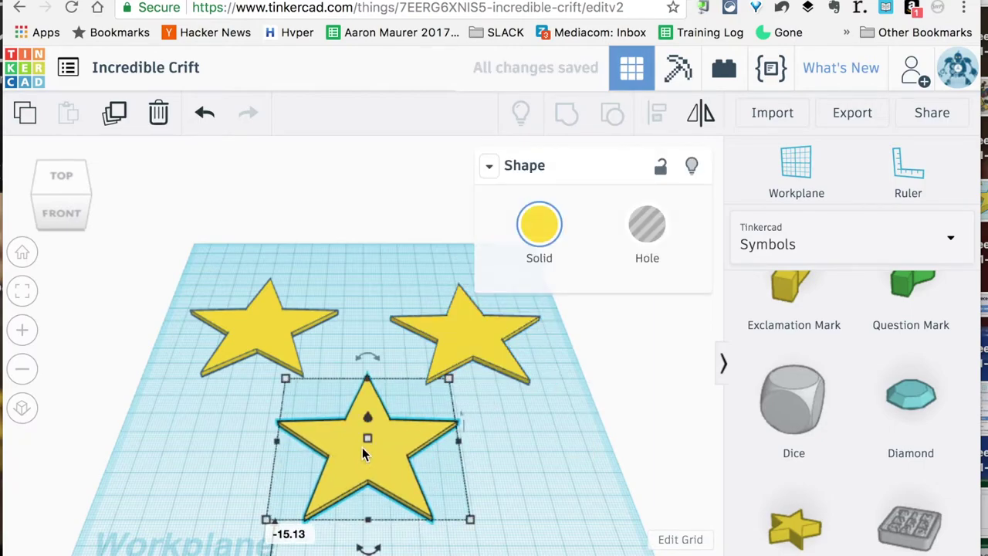
Step: Scale the back-left star up to 75.00 by 78.86 mm and nudge it back
click(270, 333)
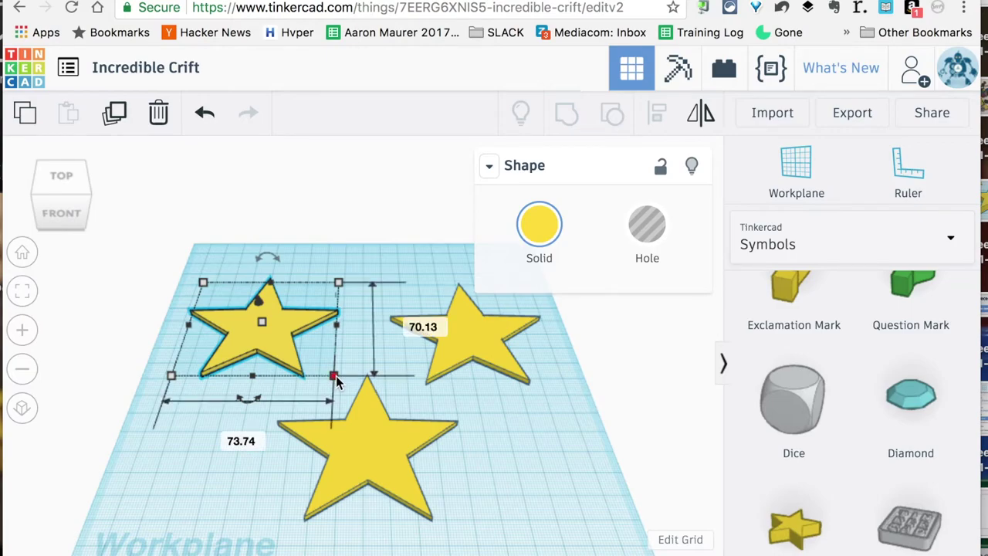
drag(337, 381, 337, 386)
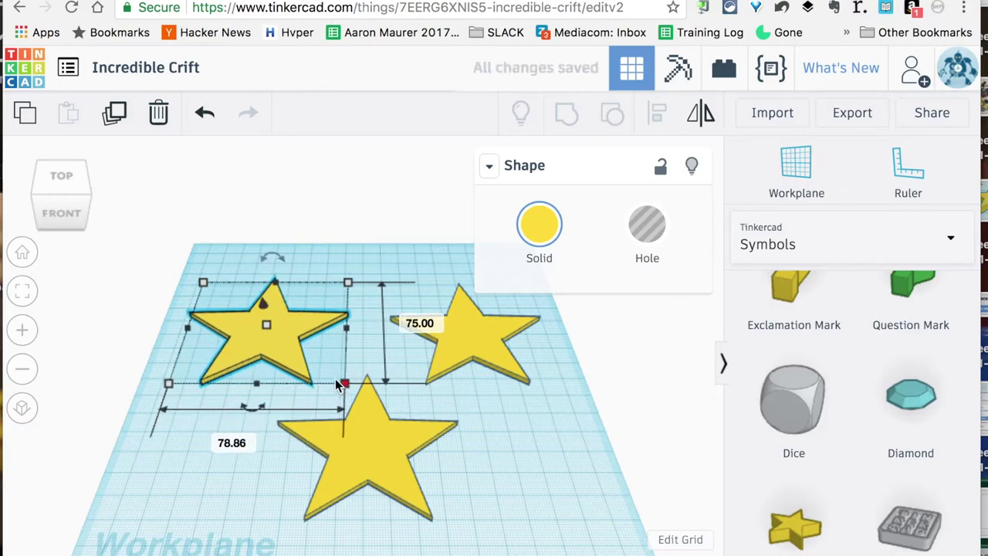
drag(277, 344, 274, 319)
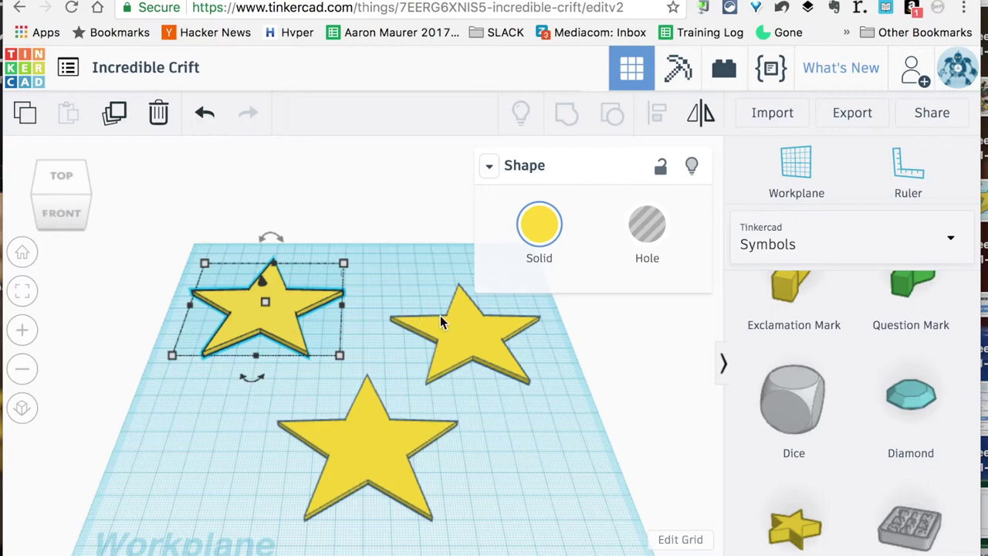
Step: Shift the back-right star slightly and raise its height to 15 mm
click(464, 324)
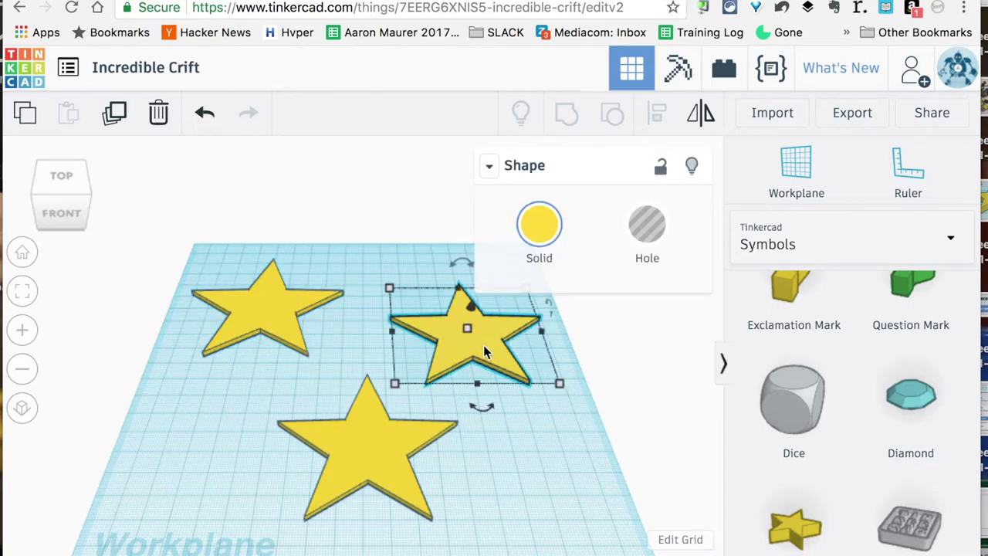
drag(480, 349, 460, 323)
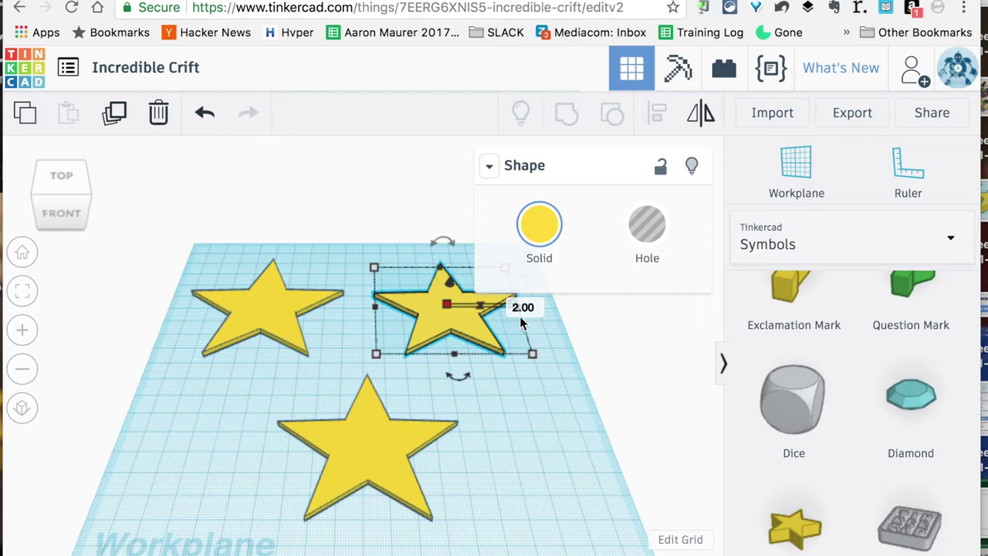
click(526, 308)
text(15)
key(Return)
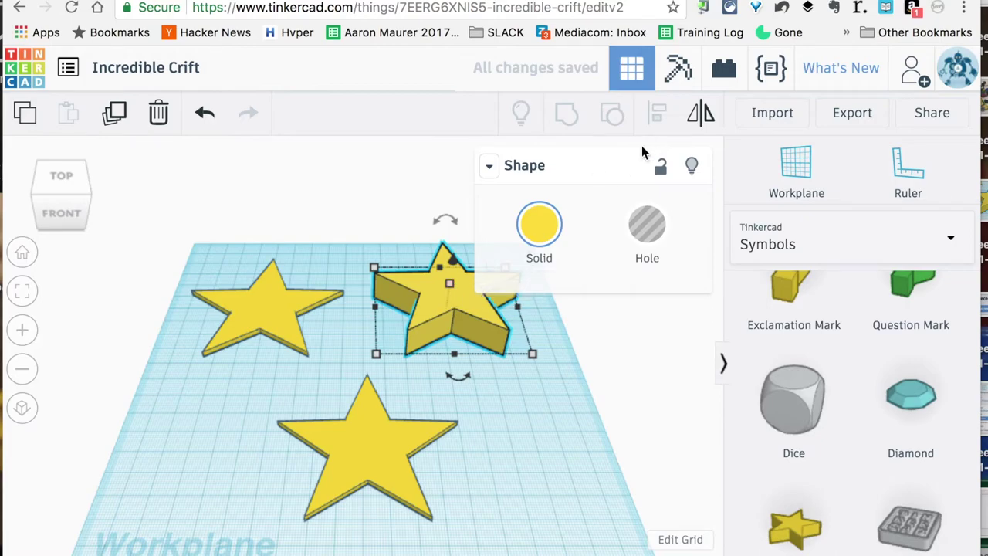
click(667, 348)
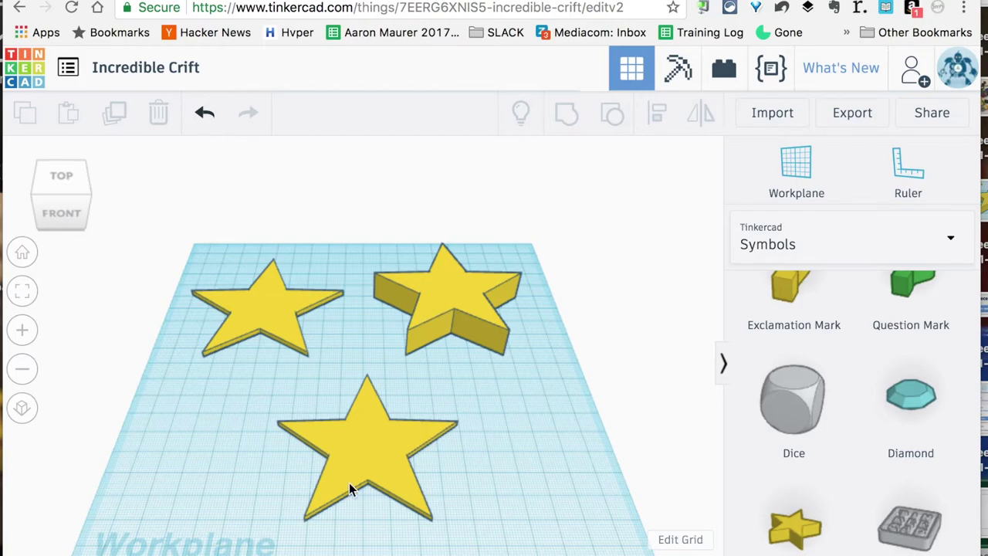
Step: Shrink the front star slightly to about 72.00 by 68.48 mm
click(378, 464)
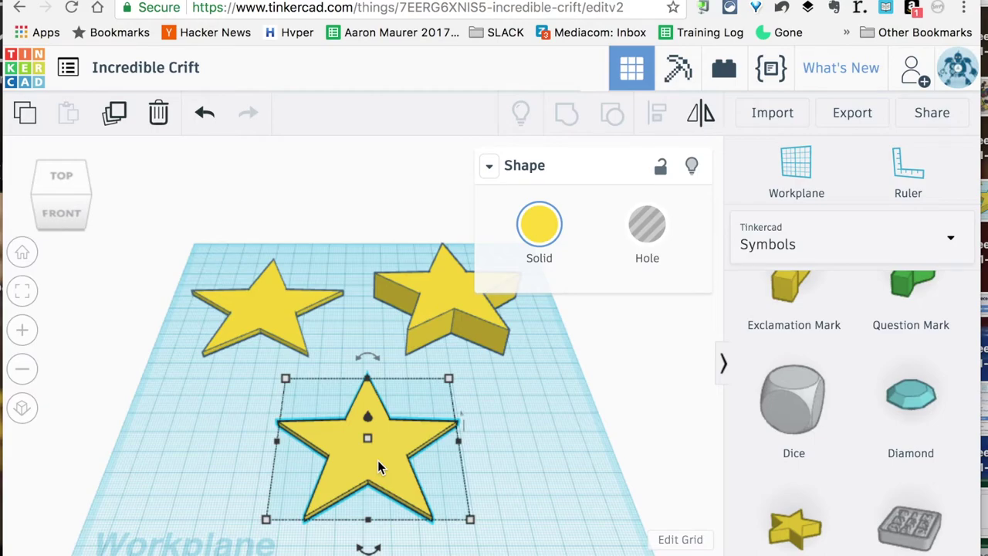
mouse_move(470, 520)
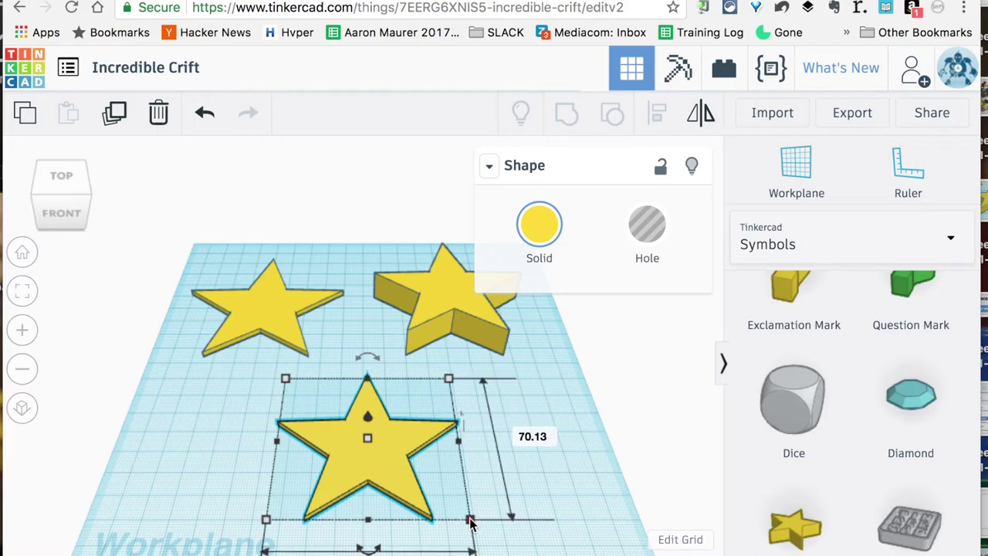
scroll(470, 522, down, 3)
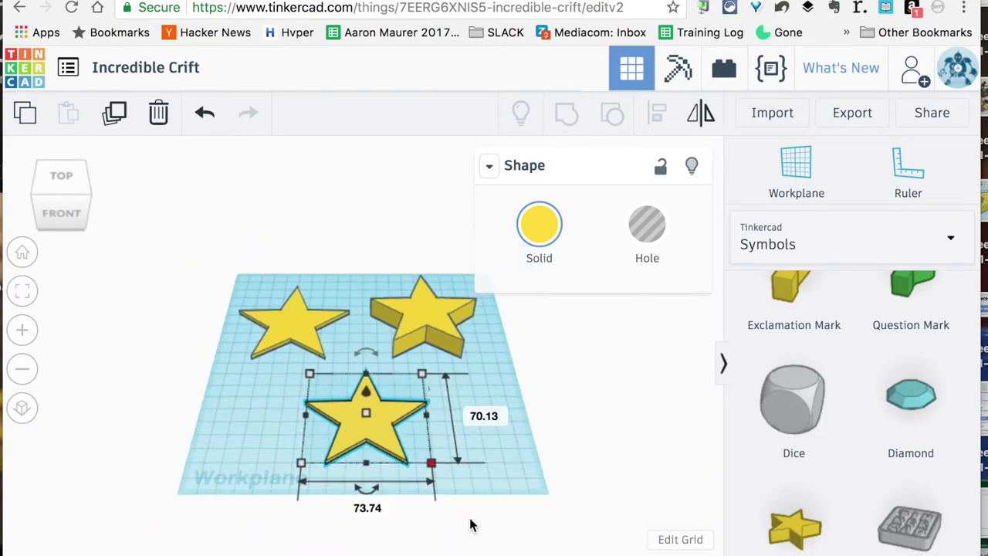
mouse_move(430, 459)
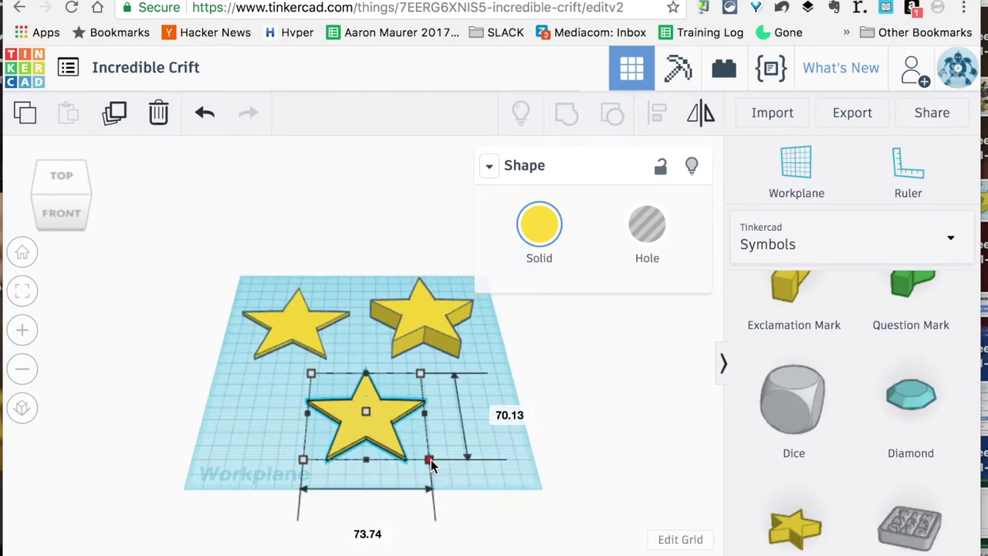
drag(431, 459, 424, 456)
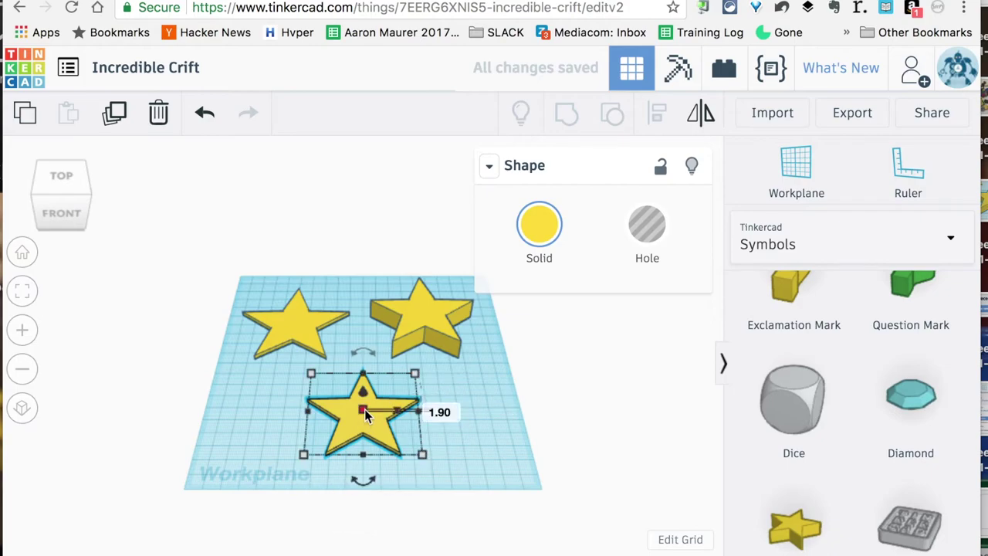
Step: Set the front star's height to 20 and convert it into a hole
click(440, 413)
text(20)
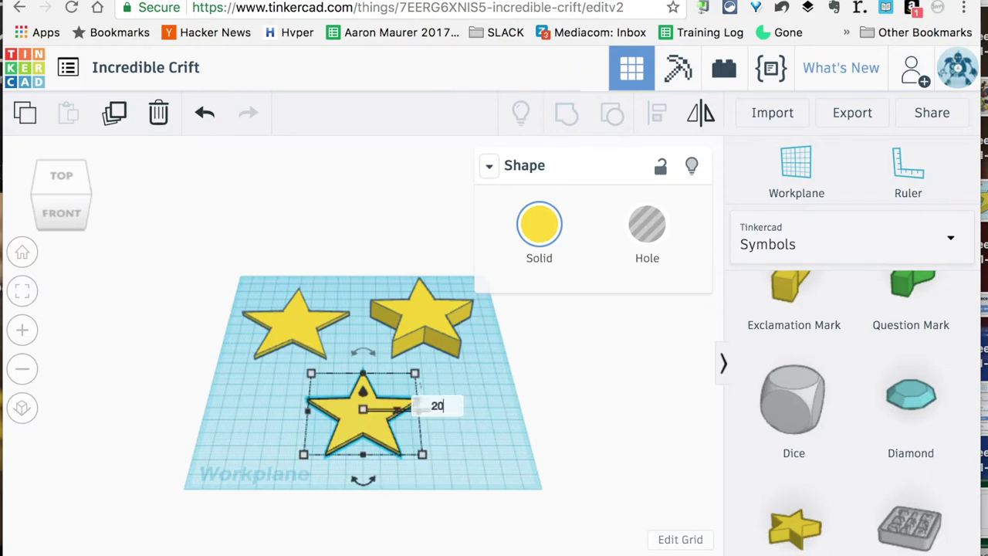
key(Return)
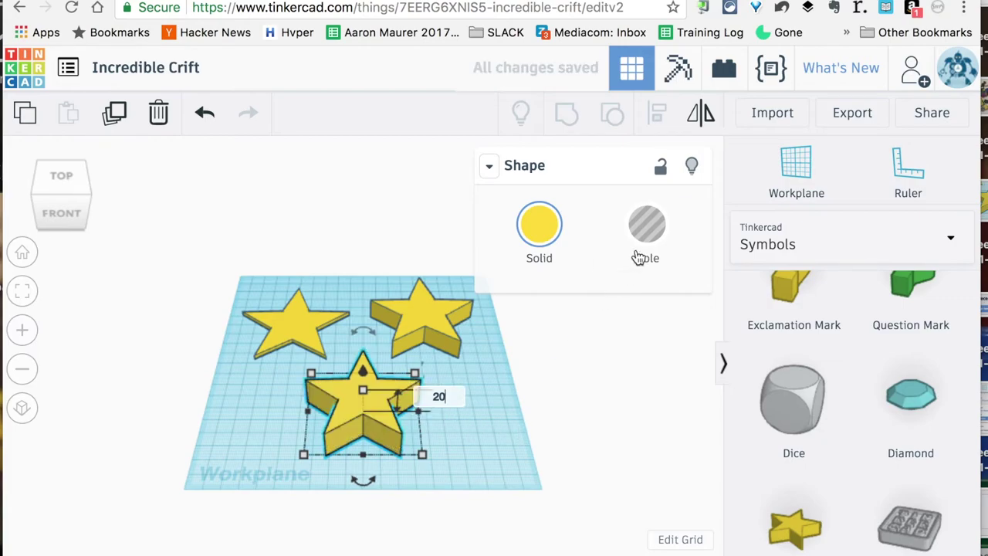
click(650, 230)
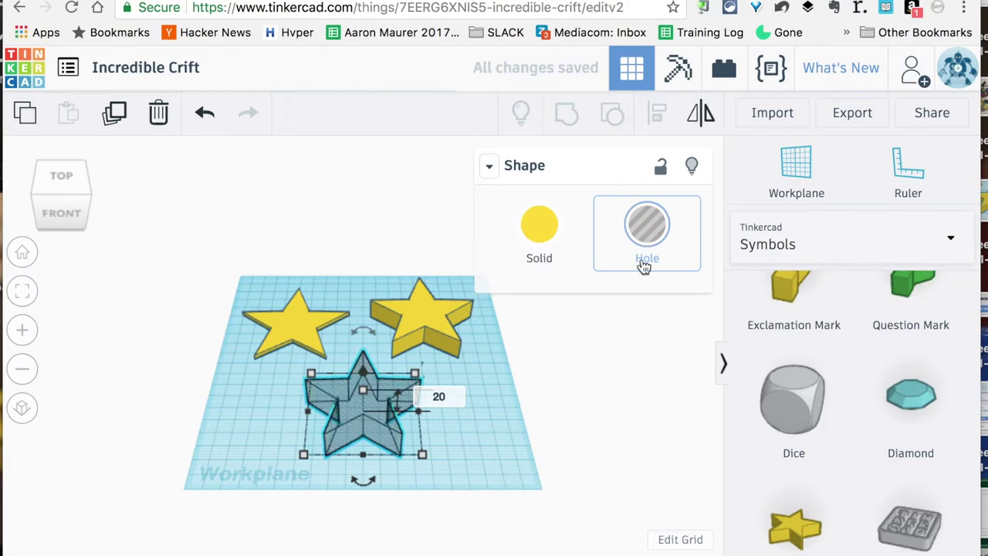
click(523, 457)
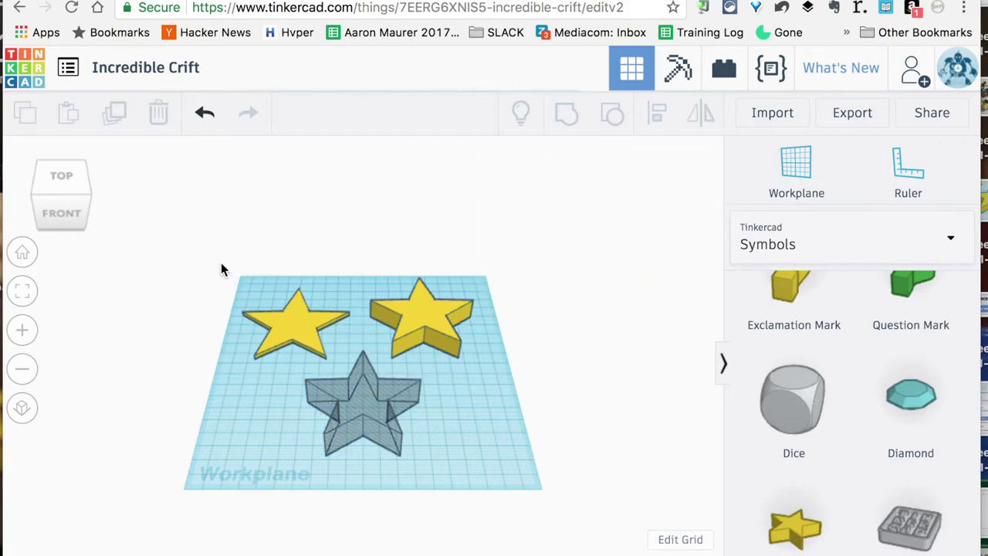
Step: Select all three stars and align them centred on both axes into one stack
drag(217, 261, 523, 503)
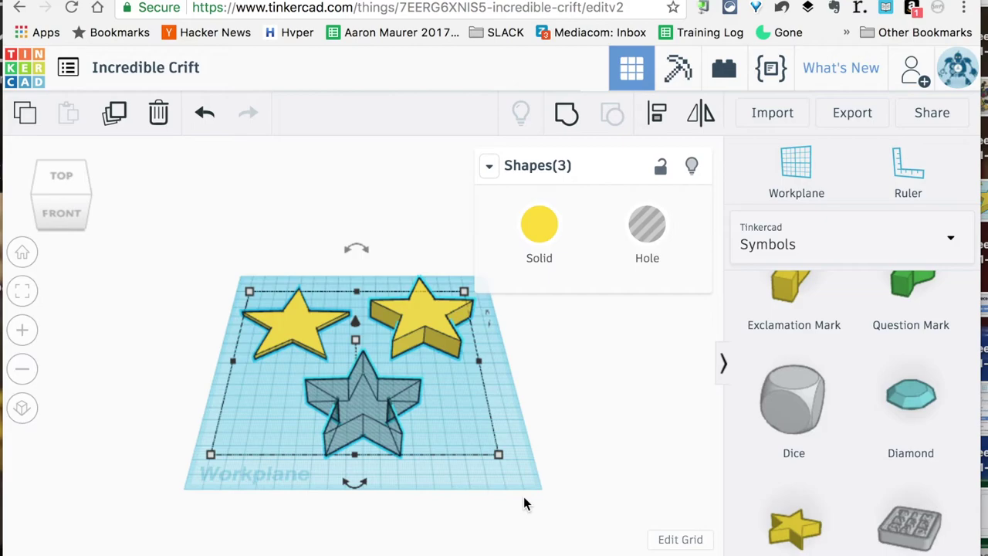
click(658, 116)
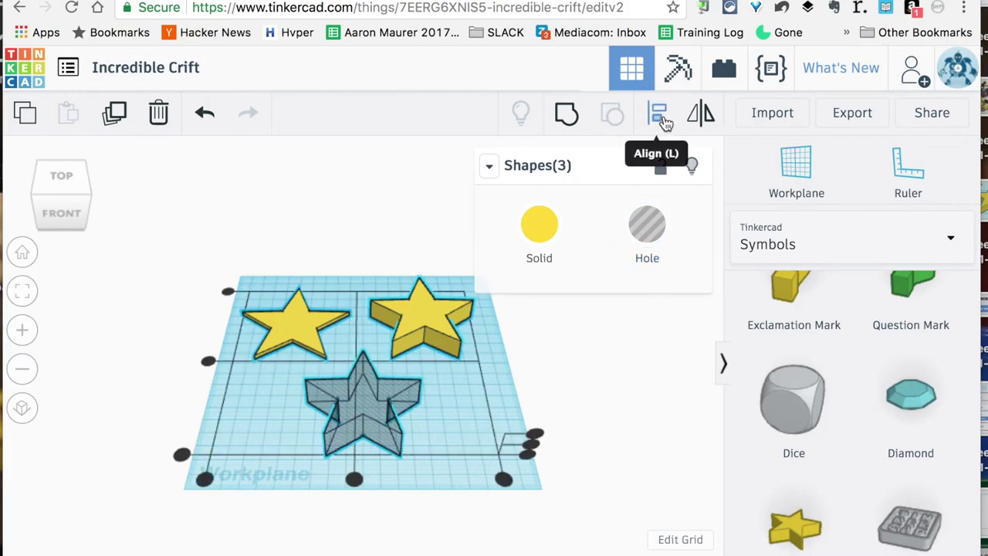
mouse_move(209, 361)
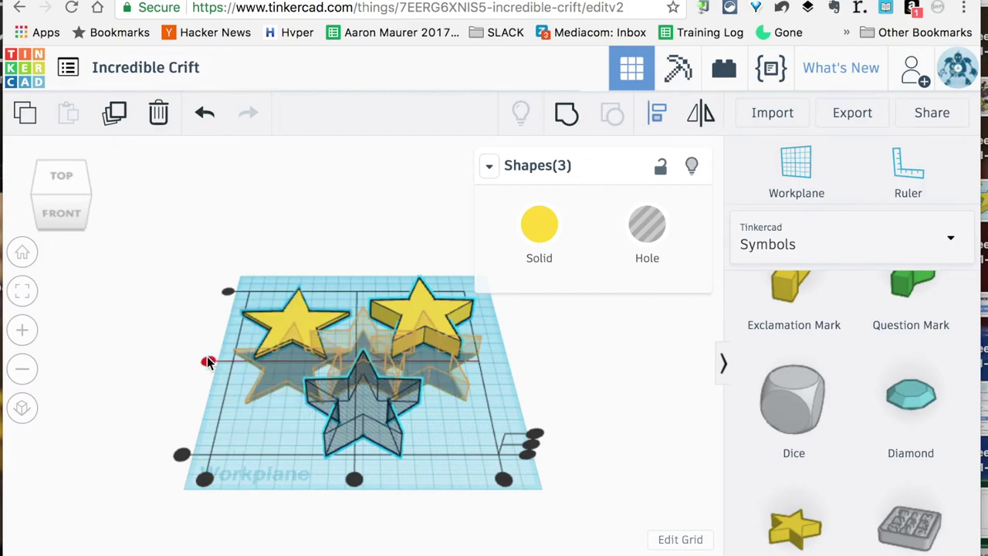
click(209, 361)
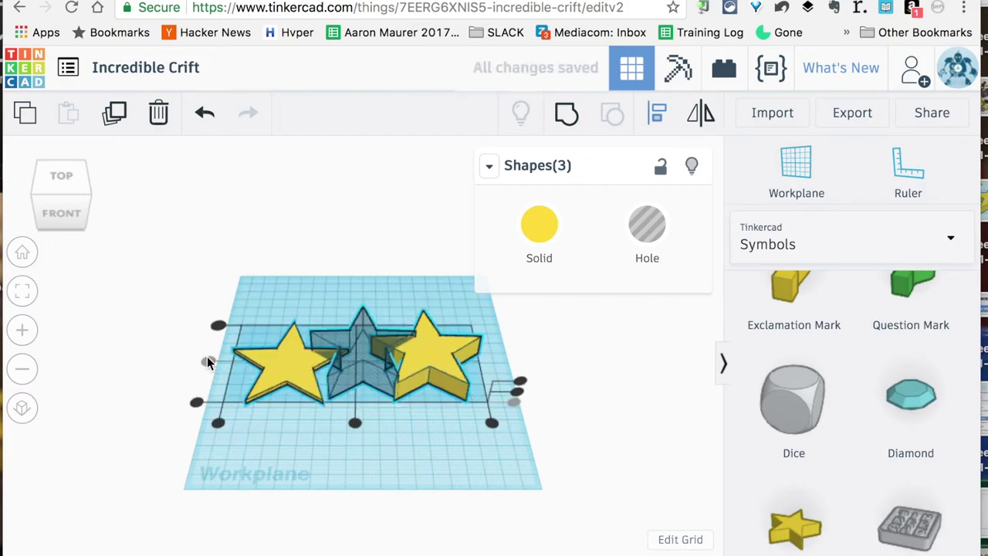
click(354, 423)
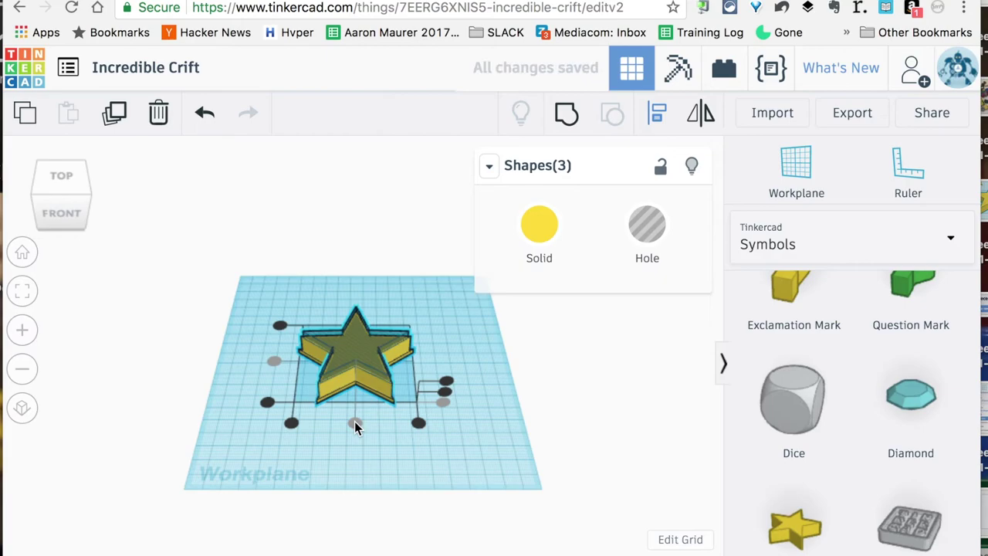
click(75, 181)
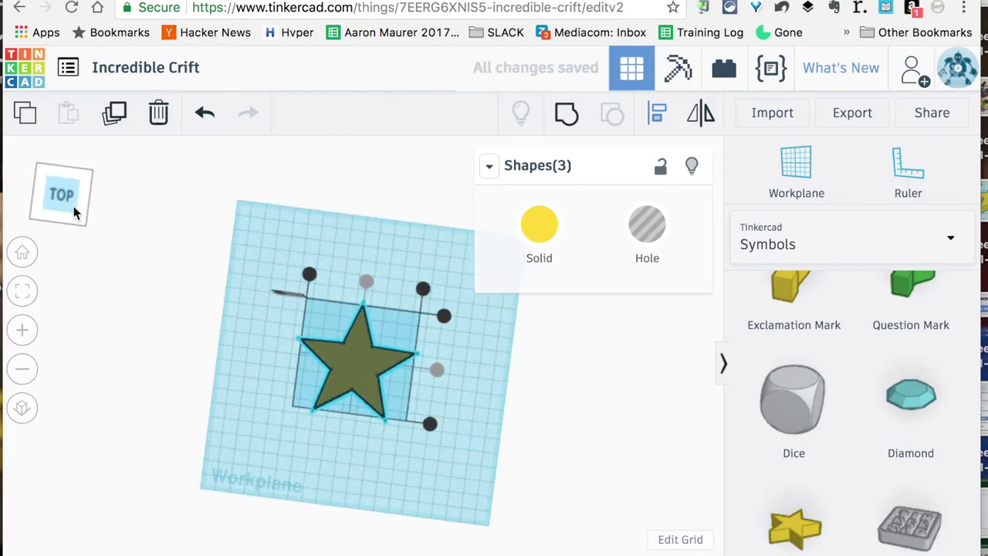
click(74, 202)
drag(75, 196, 77, 218)
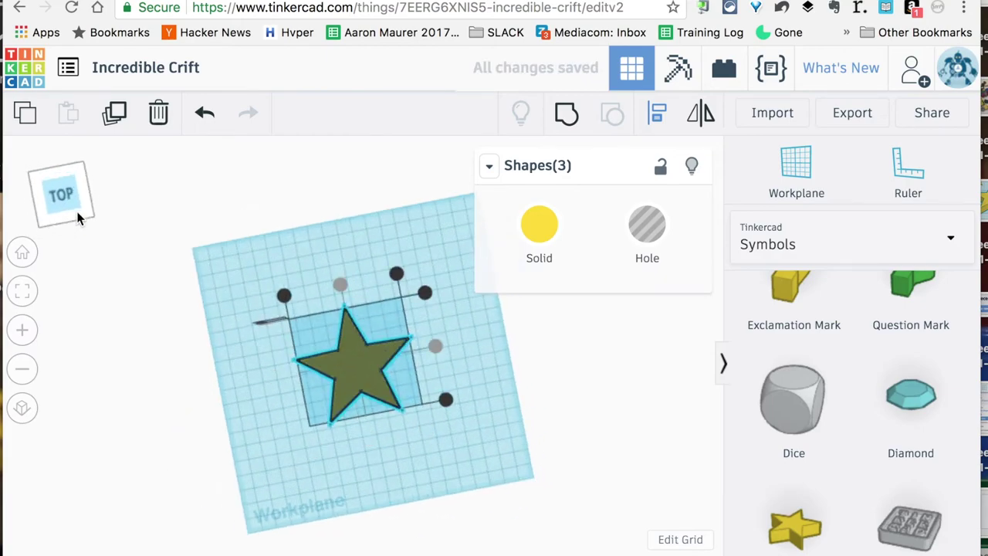
click(74, 216)
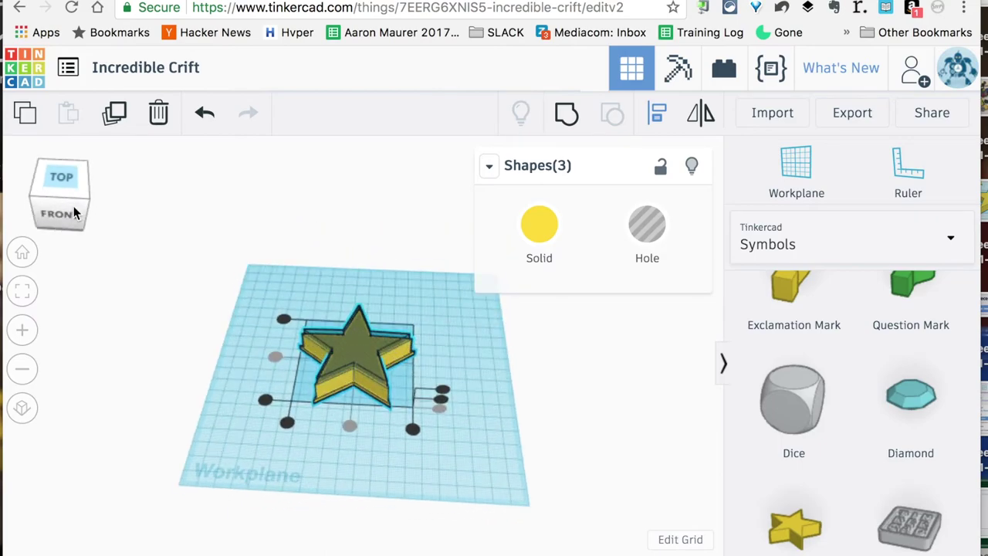
click(473, 470)
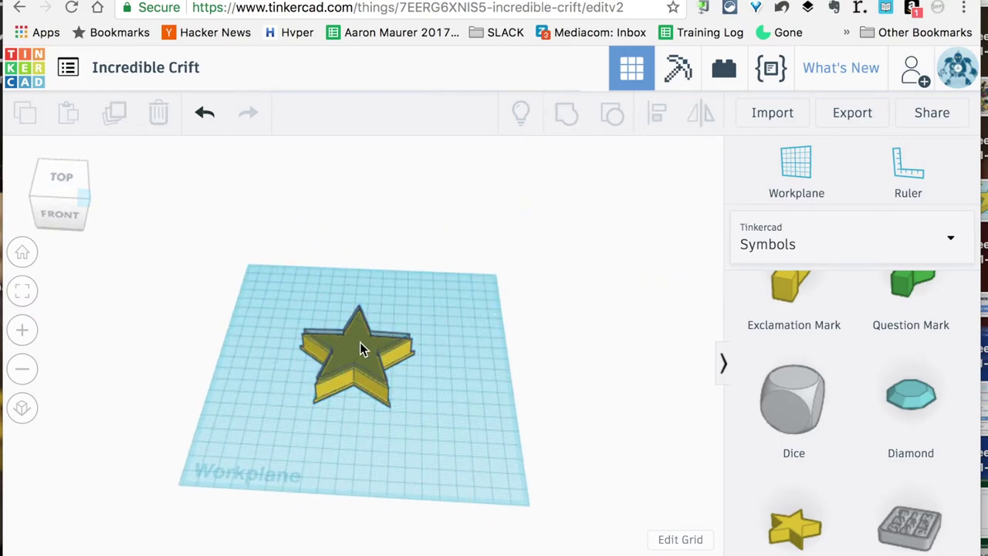
Step: Group the three stacked stars into one yellow cutter, then zoom and orbit to inspect its walls
drag(273, 282, 440, 424)
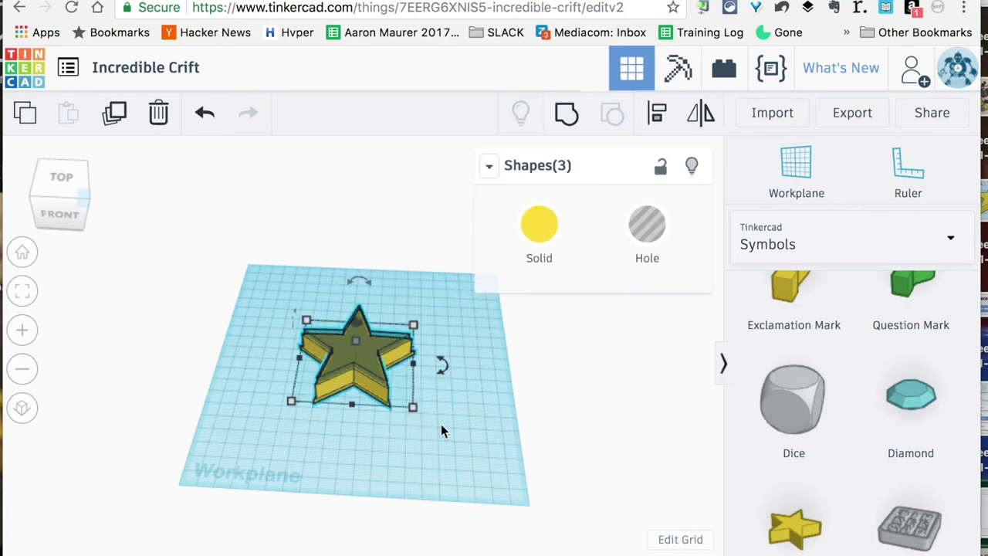
click(573, 116)
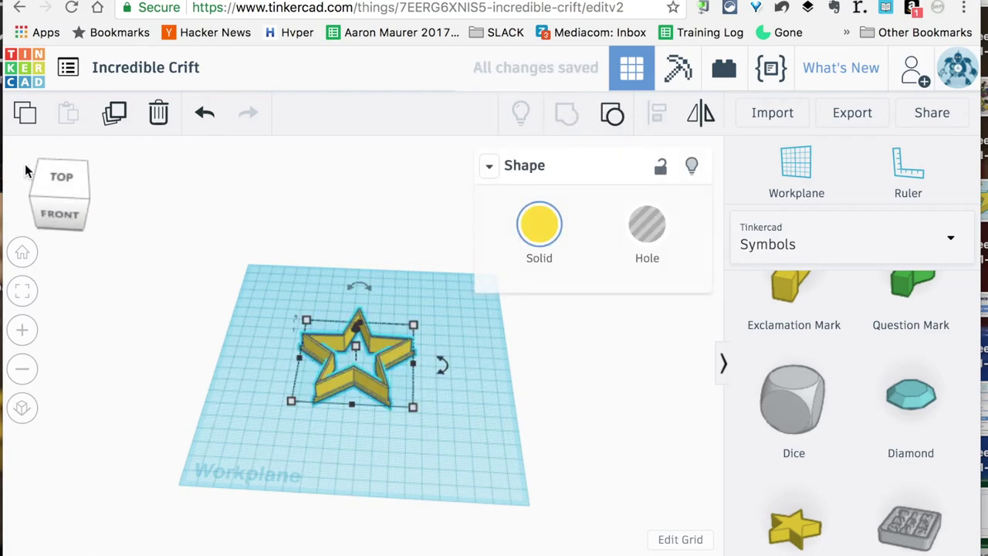
drag(56, 179, 60, 199)
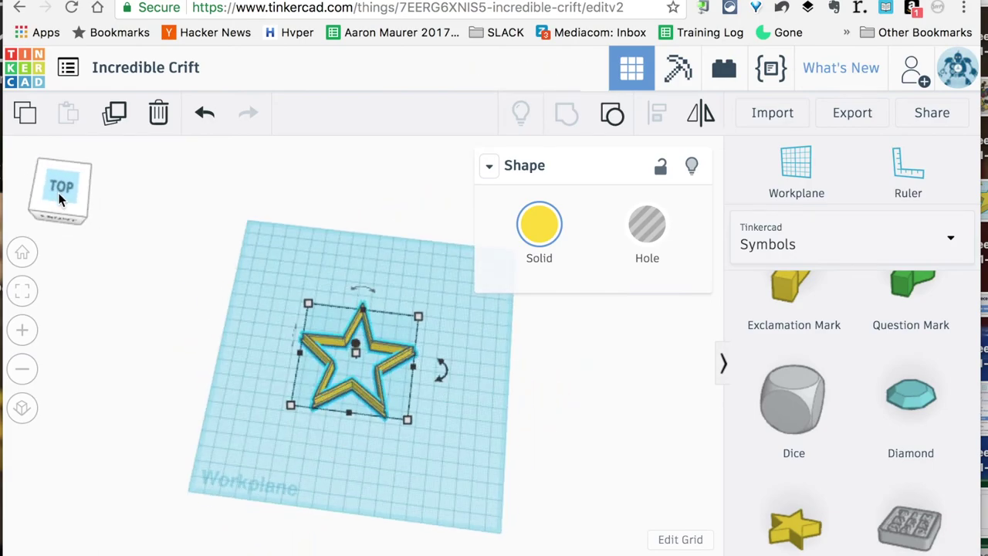
click(23, 331)
click(22, 330)
click(24, 331)
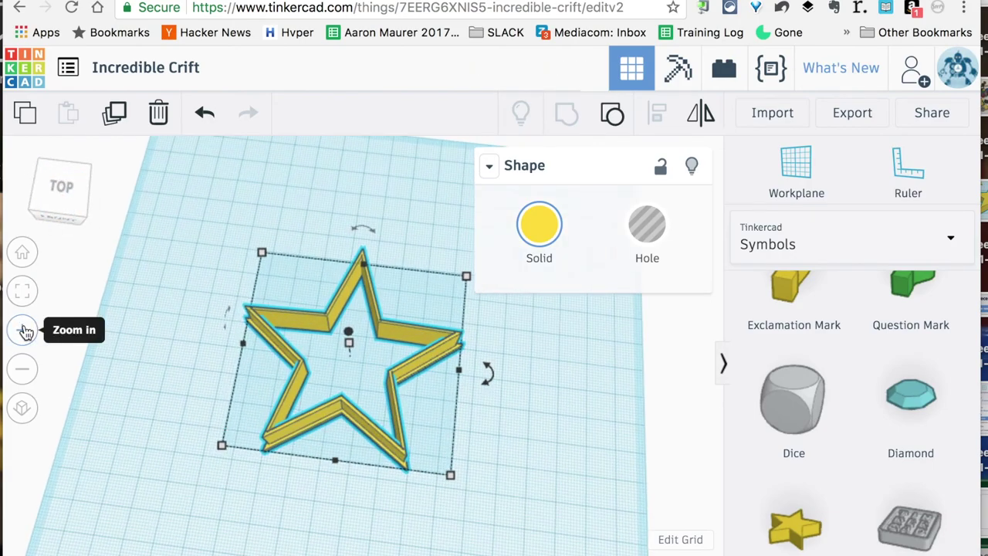
click(148, 252)
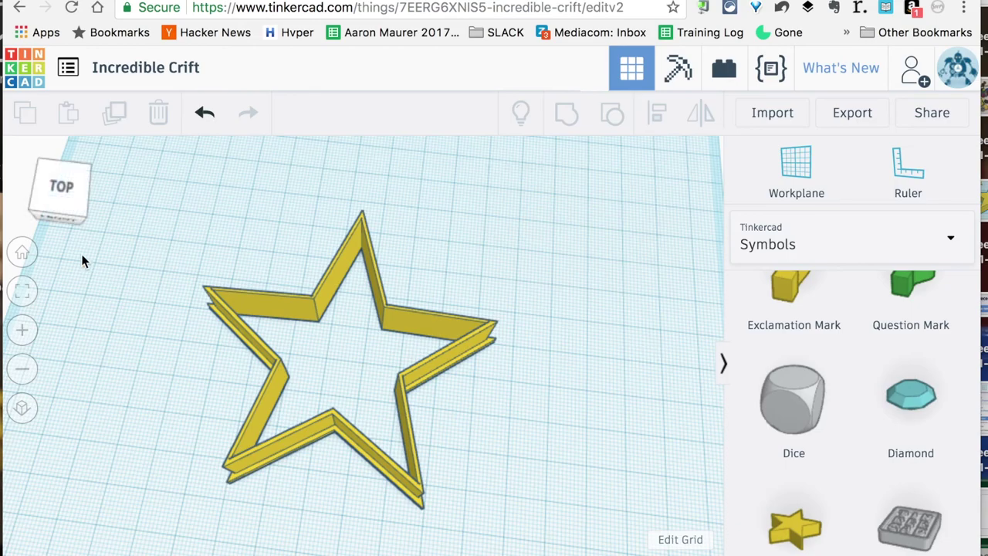
mouse_move(75, 197)
mouse_down()
mouse_move(85, 200)
mouse_move(74, 189)
mouse_move(67, 214)
mouse_move(60, 199)
mouse_up()
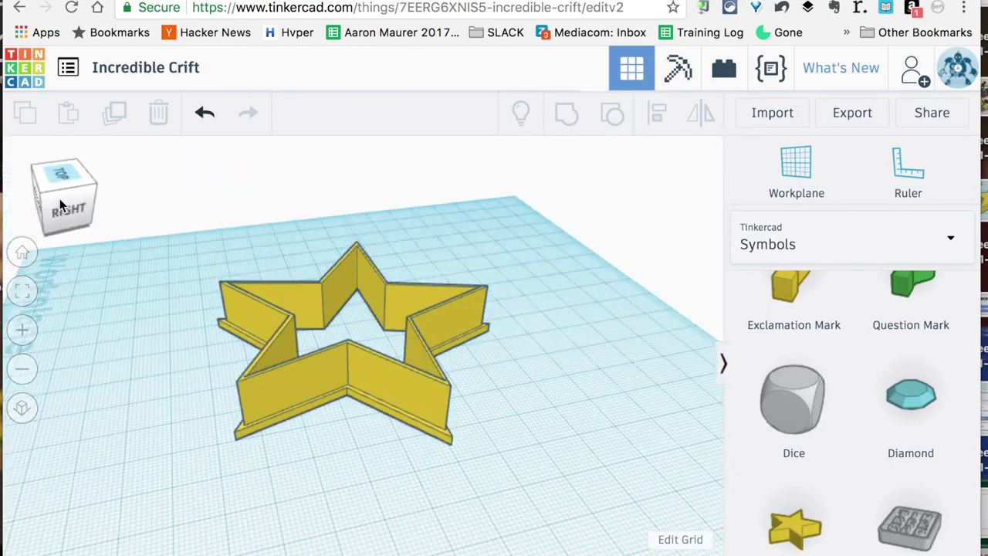
Step: Retitle the design from 'Incredible Crift' to 'Star Cookie Cutter Template' and look over the cutter
click(151, 68)
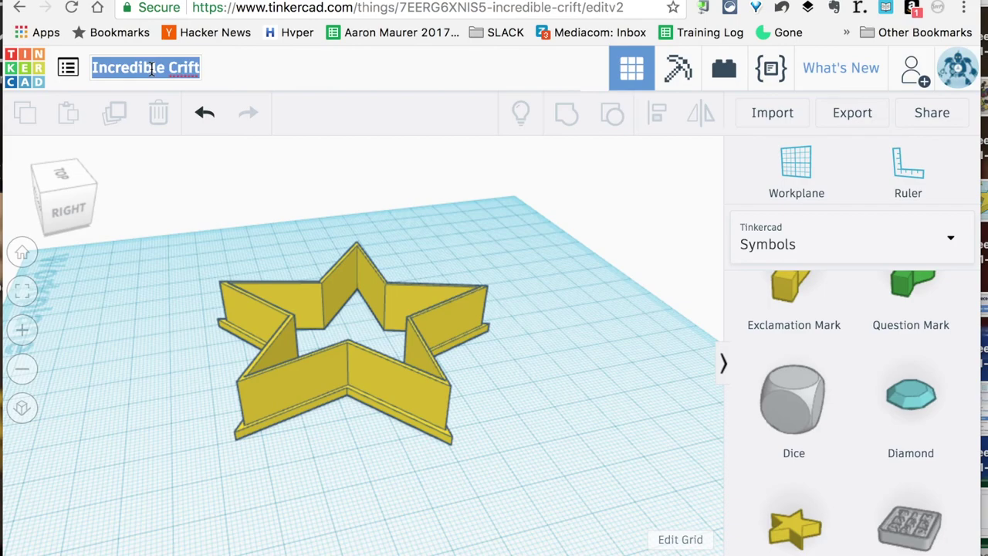
text(Star)
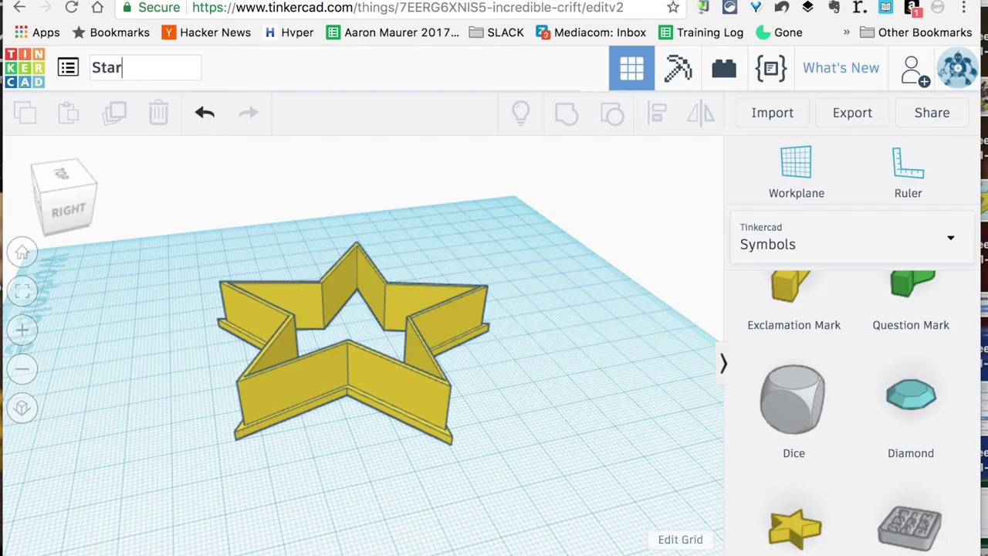
text( Cookie T)
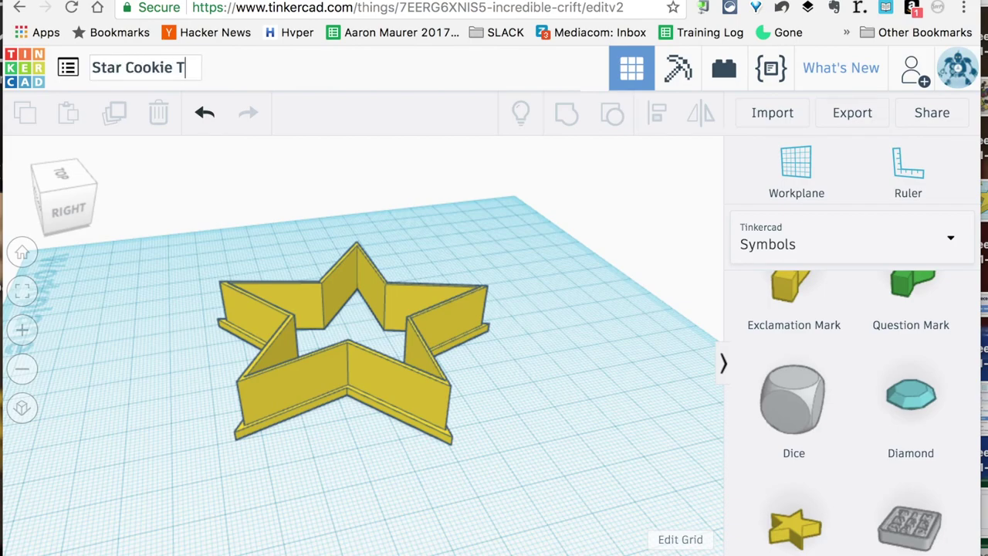
key(BackSpace)
text(Cutter)
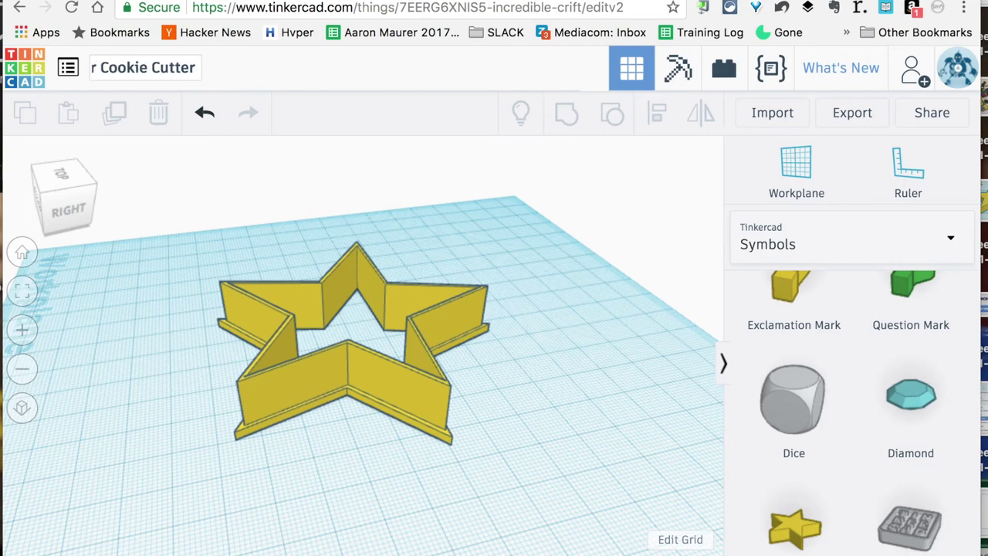
text( Template)
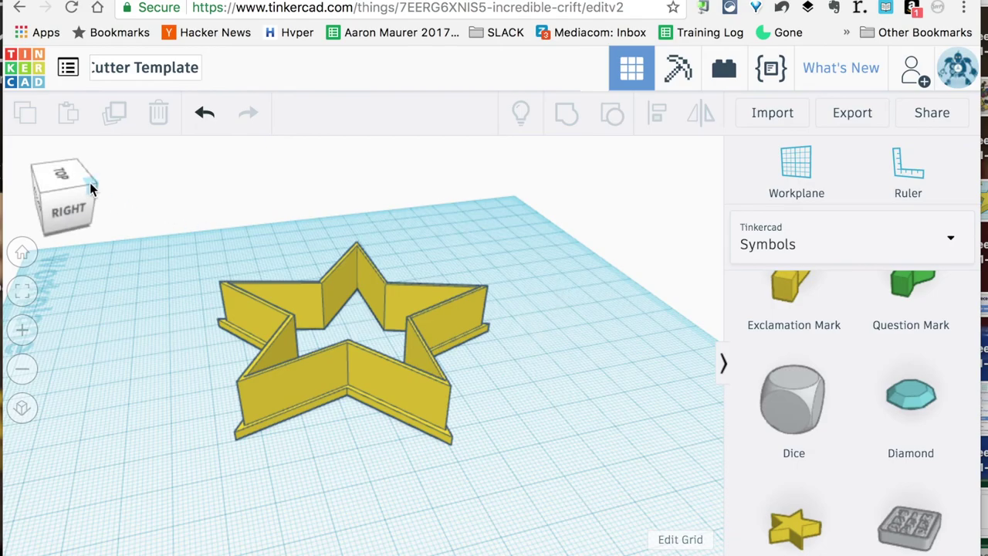
drag(89, 183, 82, 192)
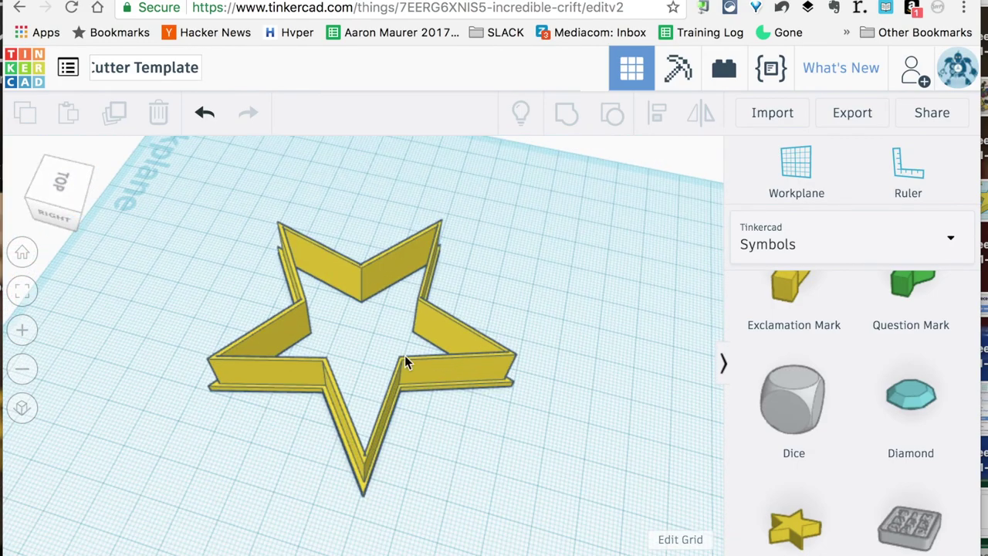